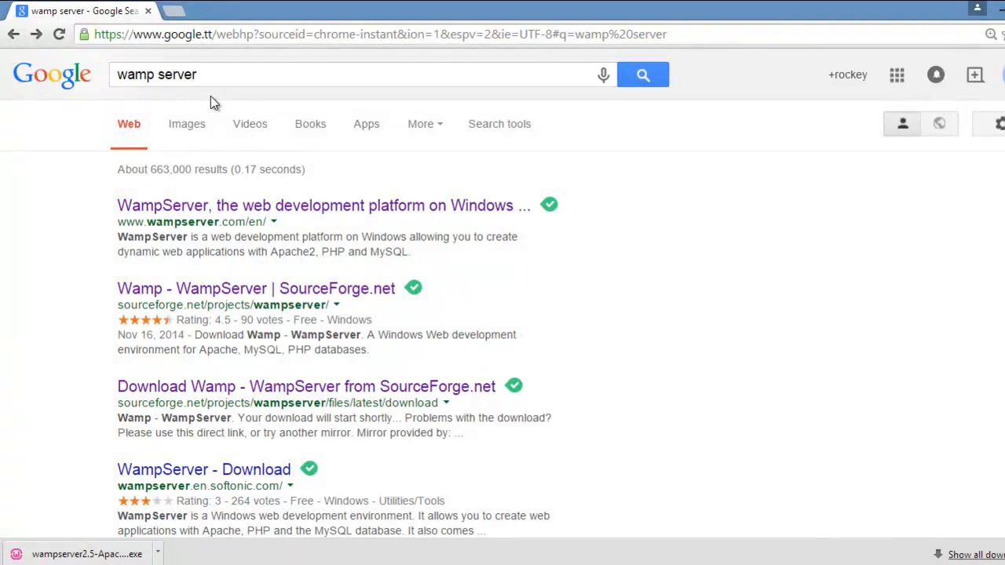
Open the official WampServer website from the search results and go to its downloads section.
{"action": "left_click", "coordinate": [218, 207]}
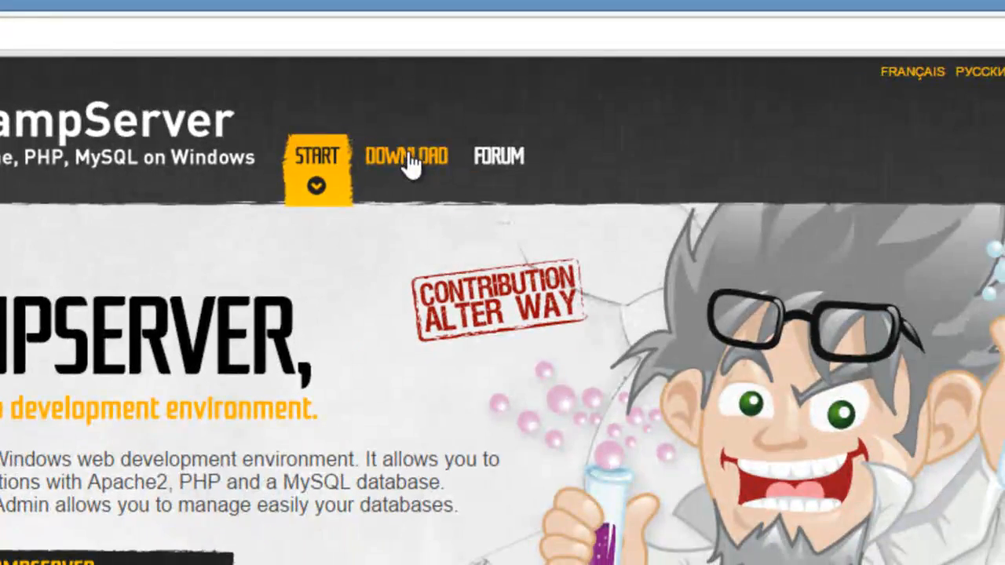
{"action": "left_click", "coordinate": [408, 155]}
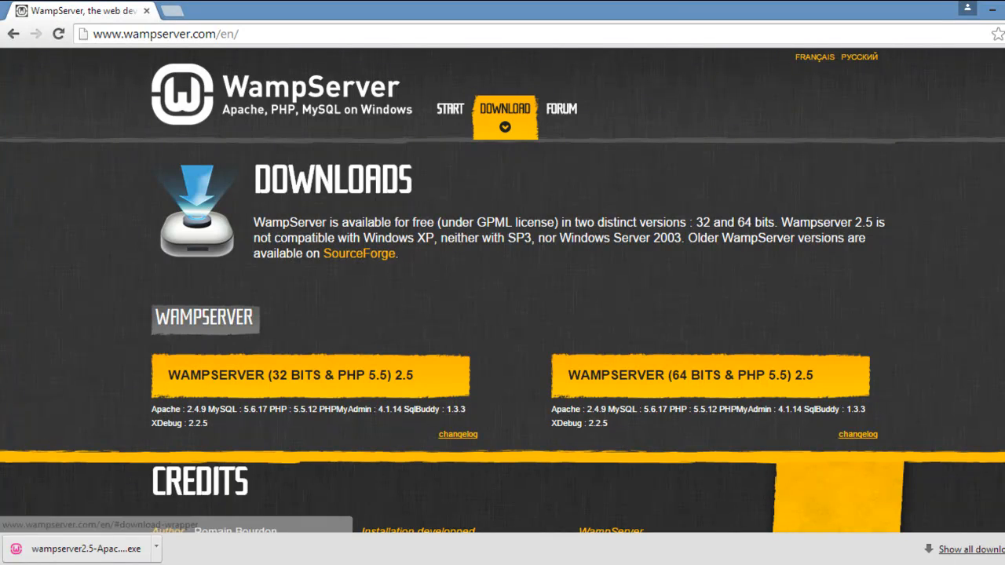
View the PC's system information to determine which WampServer version is compatible.
{"action": "mouse_move", "coordinate": [1004, 382]}
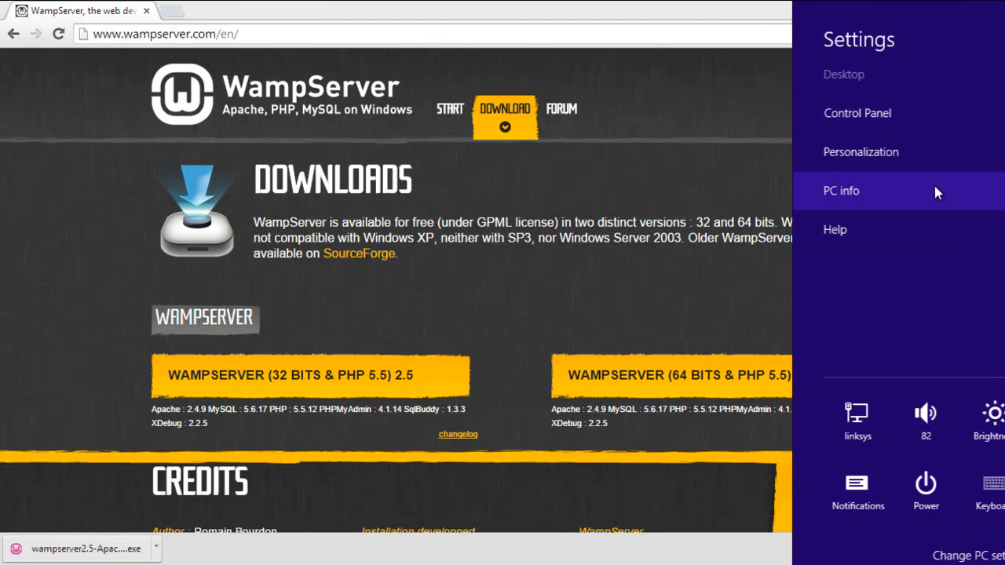
{"action": "left_click", "coordinate": [841, 192]}
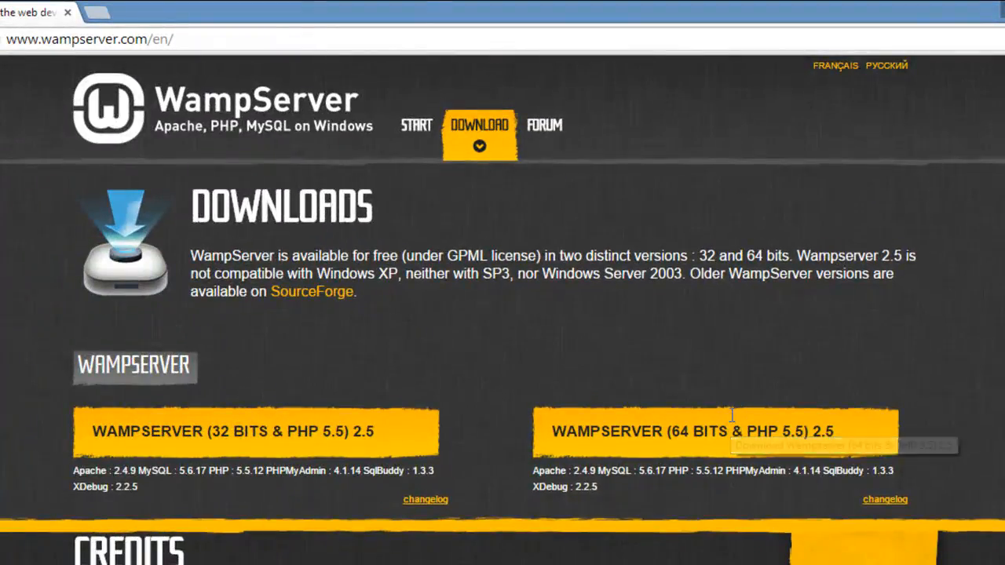
Request the direct download of WampServer (64 bits & PHP 5.5) 2.5 and launch the downloaded installer, clearing the browser out of view.
{"action": "left_click", "coordinate": [731, 414]}
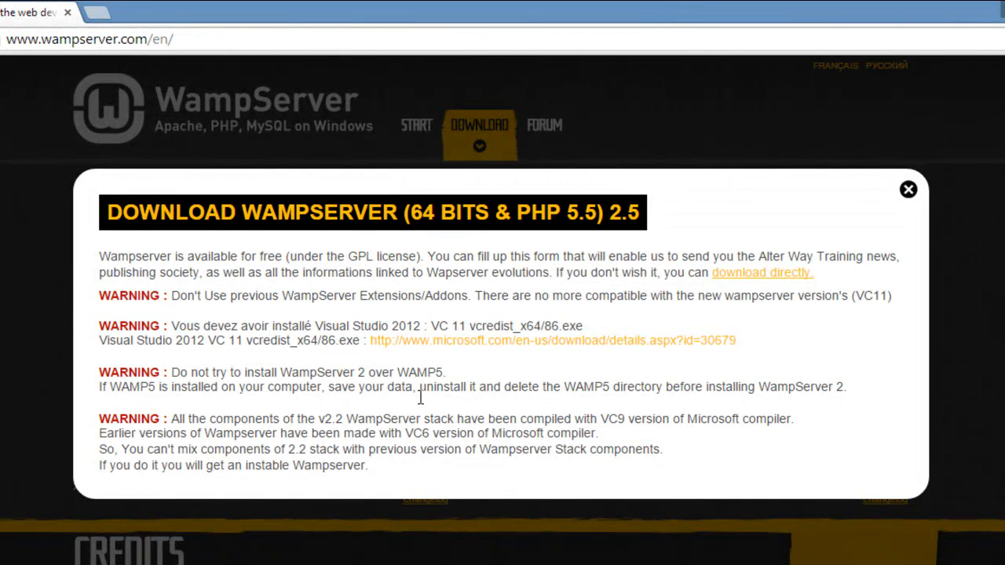
{"action": "left_click", "coordinate": [784, 273]}
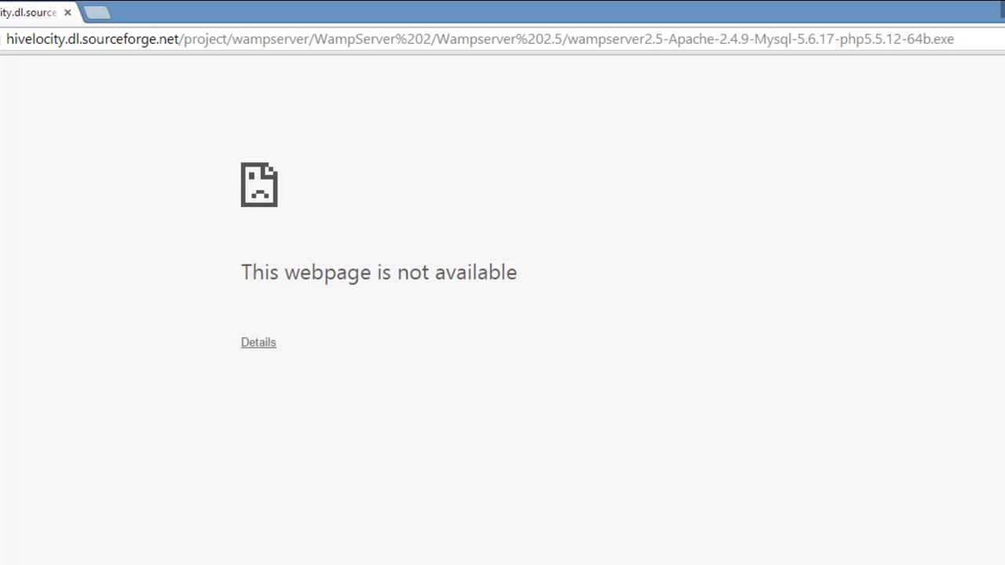
{"action": "left_click", "coordinate": [234, 555]}
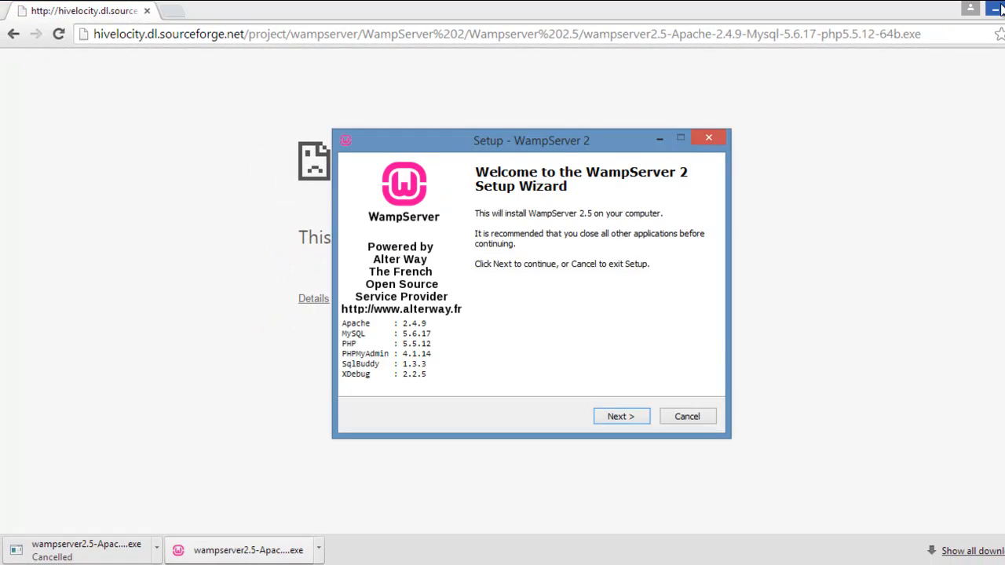
{"action": "left_click", "coordinate": [995, 9]}
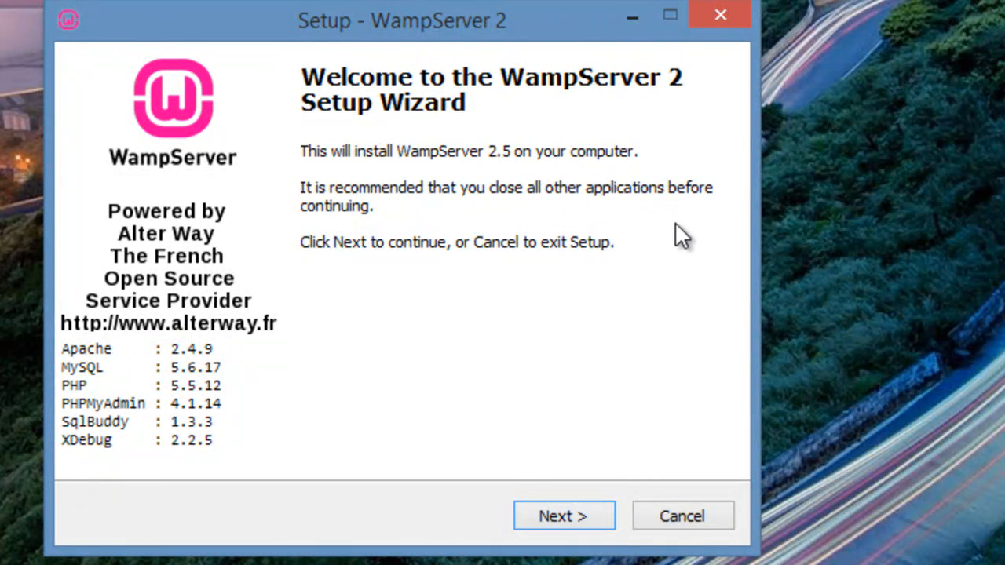
Begin the WampServer 2 setup and accept the license agreement.
{"action": "left_click", "coordinate": [549, 518]}
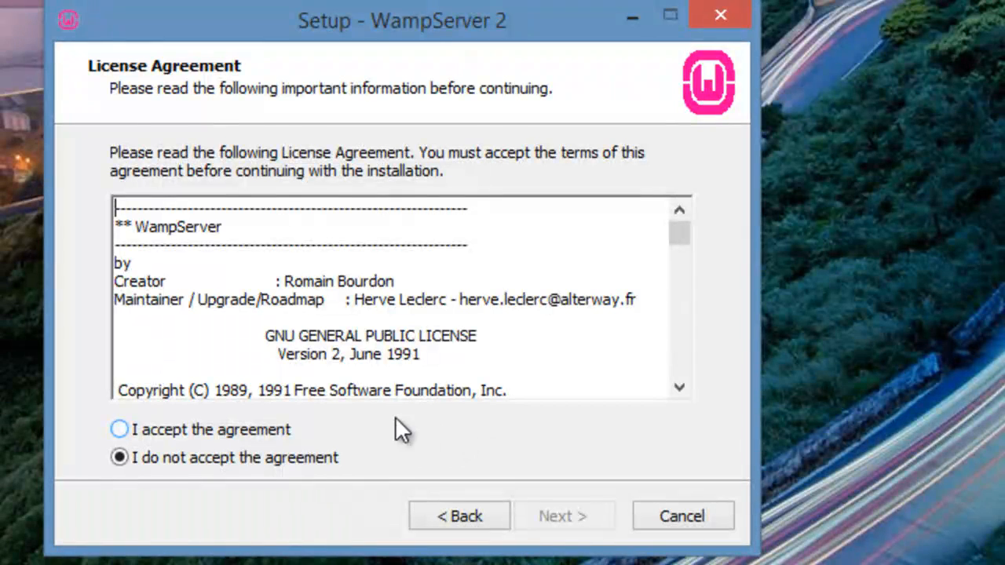
{"action": "left_click", "coordinate": [188, 430]}
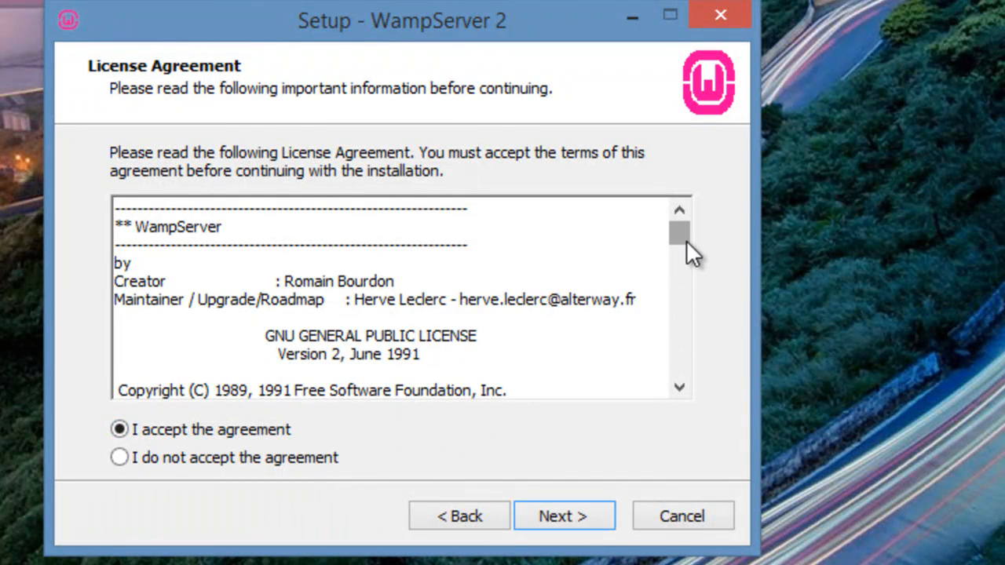
{"action": "left_click_drag", "start_coordinate": [685, 242], "coordinate": [692, 366]}
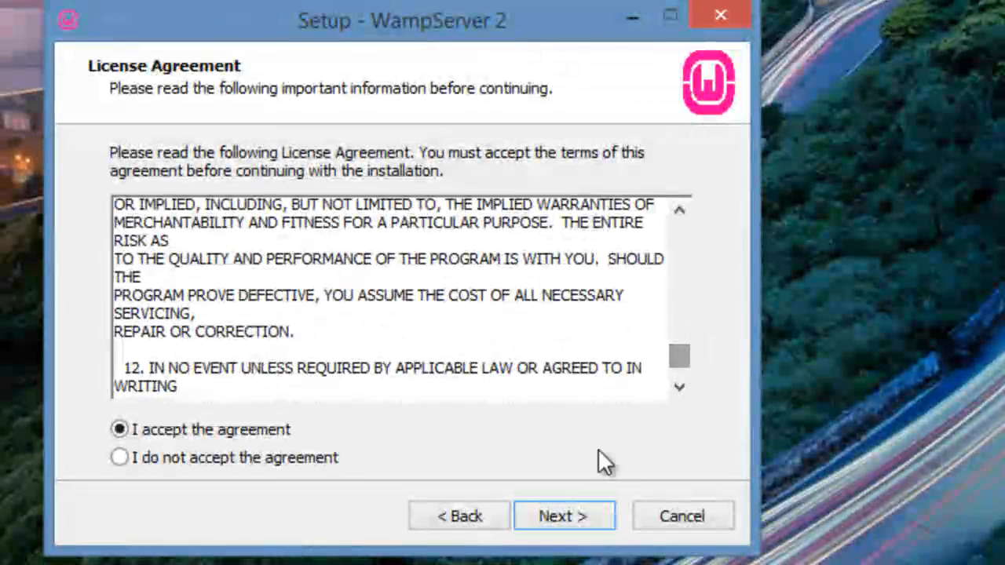
{"action": "left_click", "coordinate": [567, 524]}
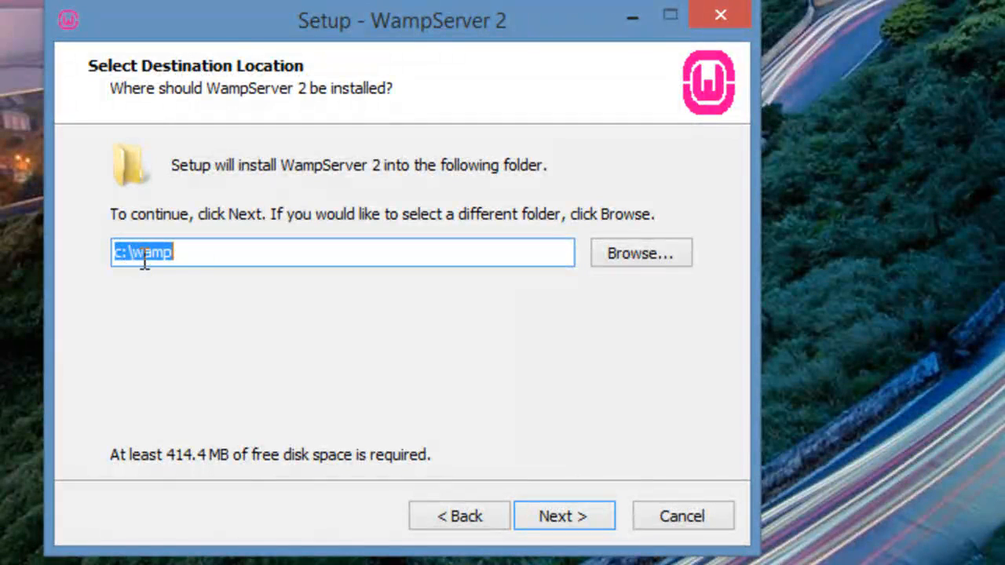
Install WampServer into c:\wamp with the additional task of creating a Desktop icon.
{"action": "left_click", "coordinate": [579, 530]}
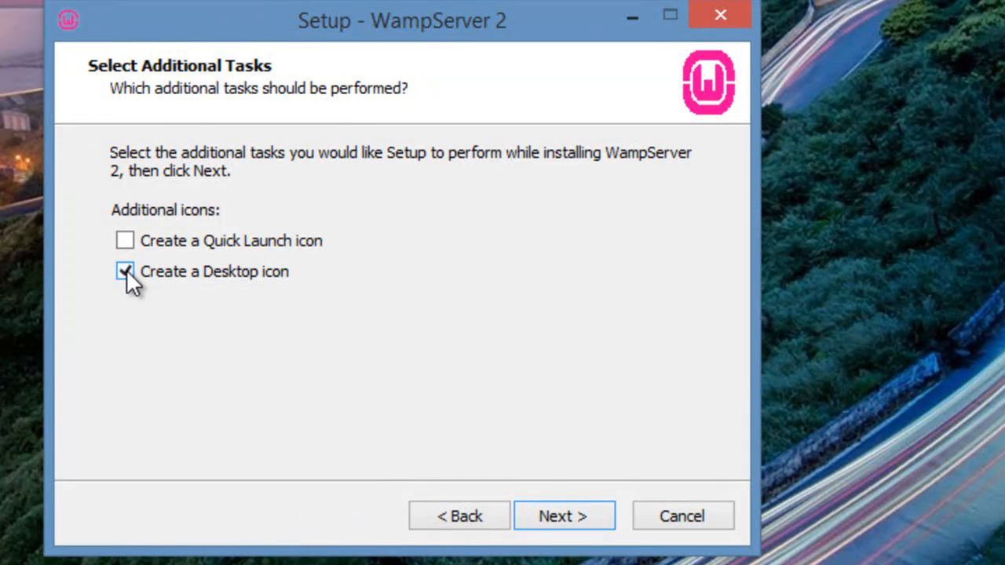
{"action": "left_click", "coordinate": [547, 518]}
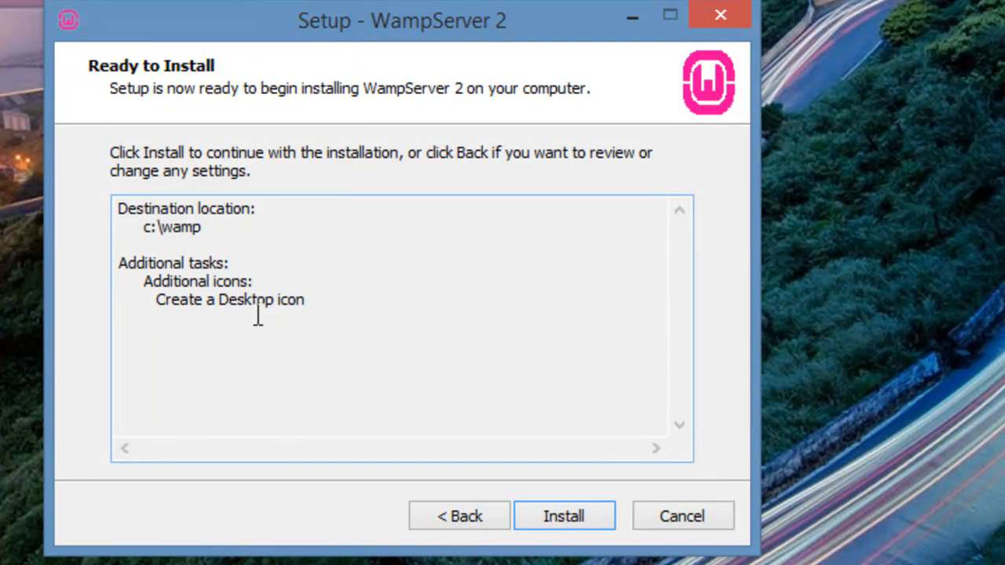
{"action": "left_click", "coordinate": [554, 516]}
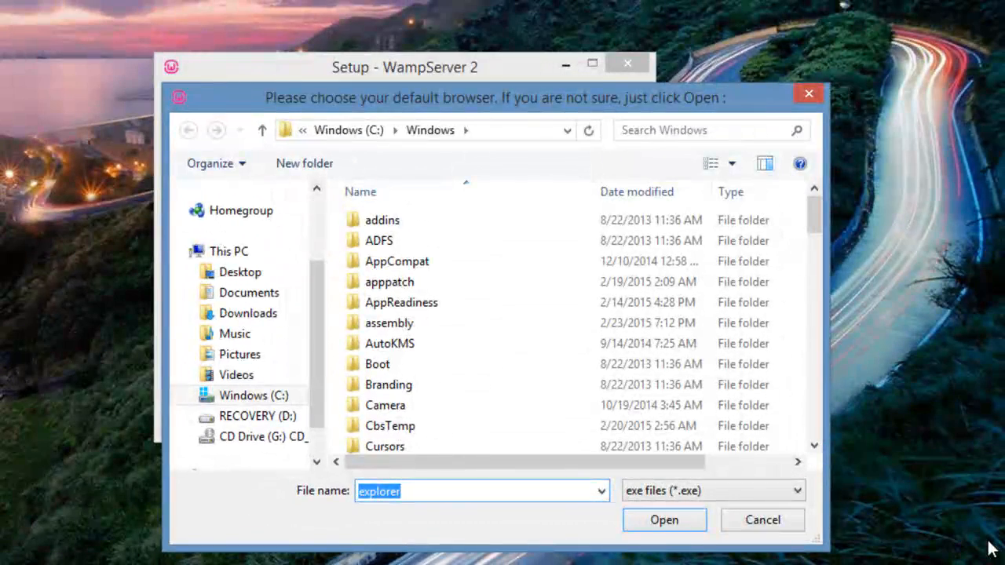
Choose explorer as the default browser and allow Apache HTTP Server through the Windows Firewall on private networks.
{"action": "left_click", "coordinate": [680, 520]}
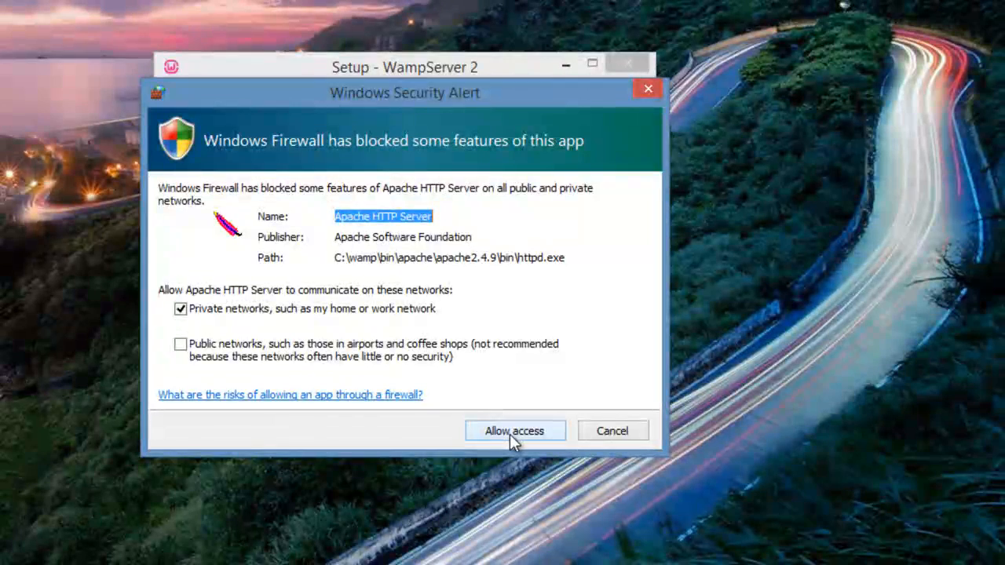
{"action": "left_click", "coordinate": [511, 434]}
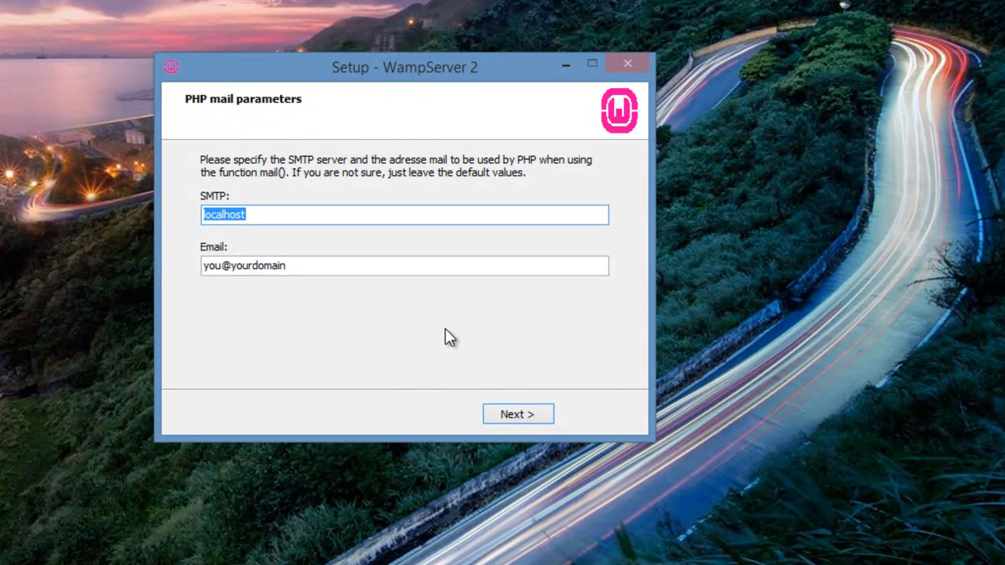
Keep the default PHP mail parameters and finish the setup with WampServer 2 set to launch.
{"action": "left_click", "coordinate": [506, 418]}
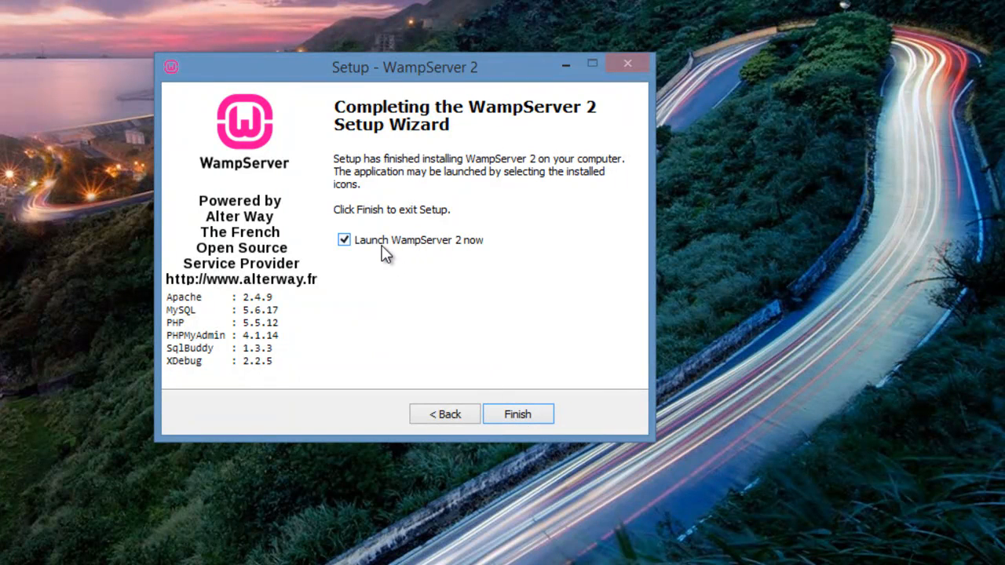
{"action": "left_click", "coordinate": [531, 421]}
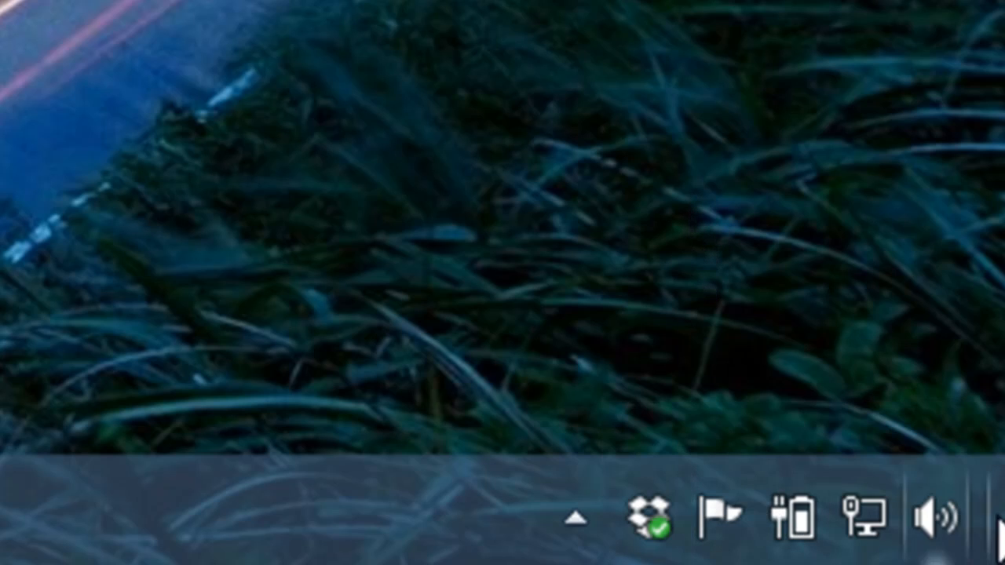
Open the Localhost page from the running WampServer's menu.
{"action": "left_click", "coordinate": [595, 527]}
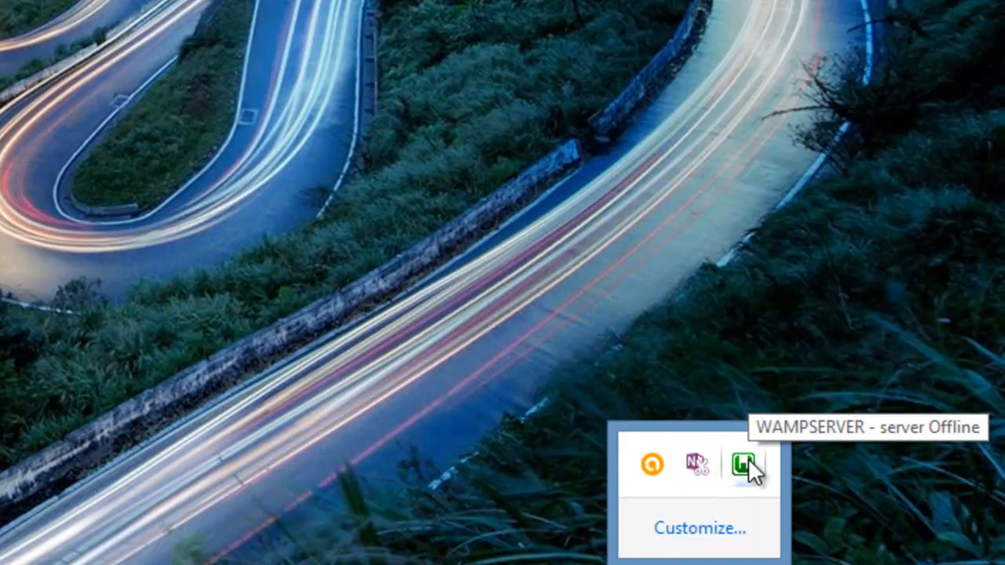
{"action": "left_click", "coordinate": [744, 467]}
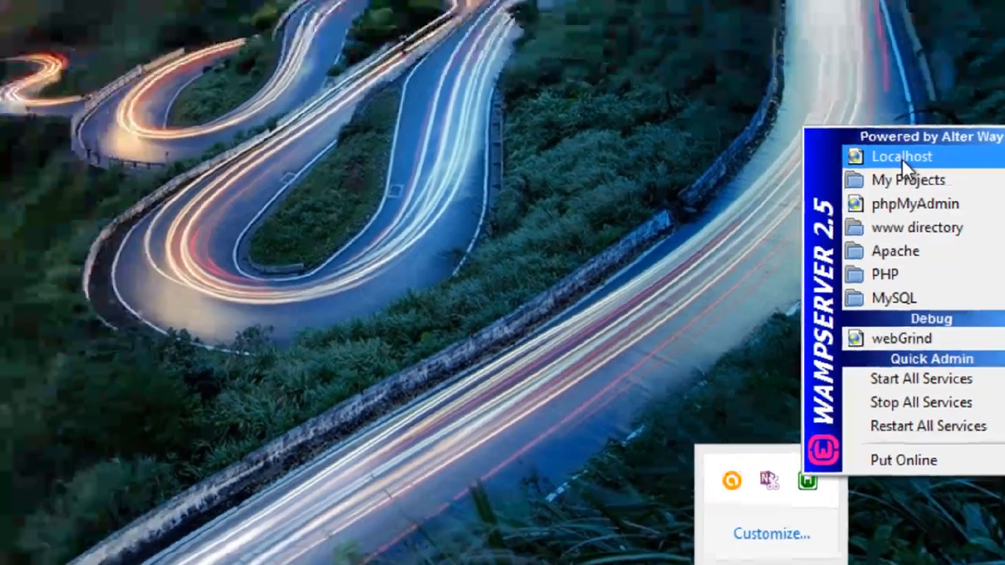
{"action": "left_click", "coordinate": [856, 79]}
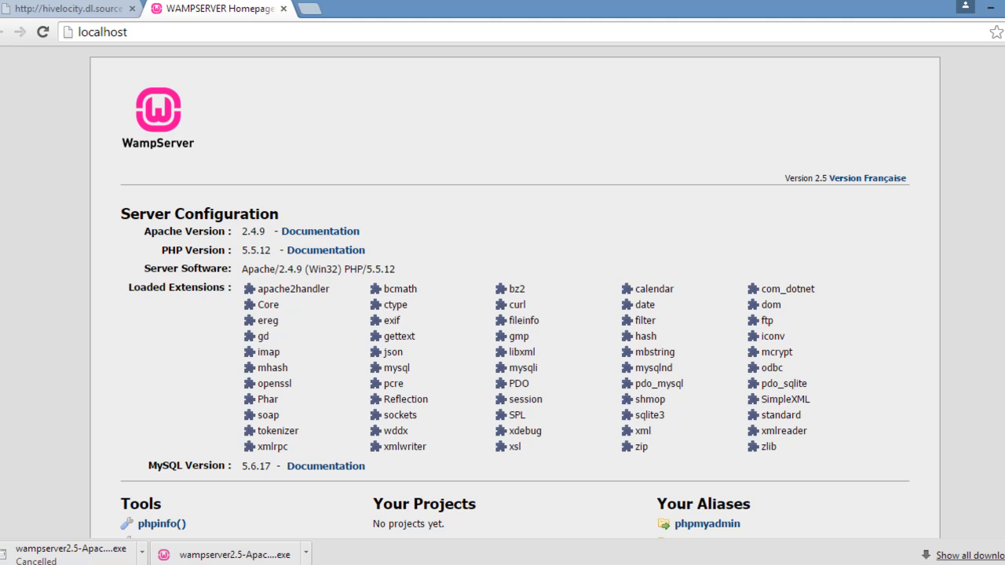
Examine the server's phpinfo() page and the phpMyAdmin start page, then minimize the browser.
{"action": "scroll", "coordinate": [515, 314], "scroll_direction": "down", "scroll_amount": 3}
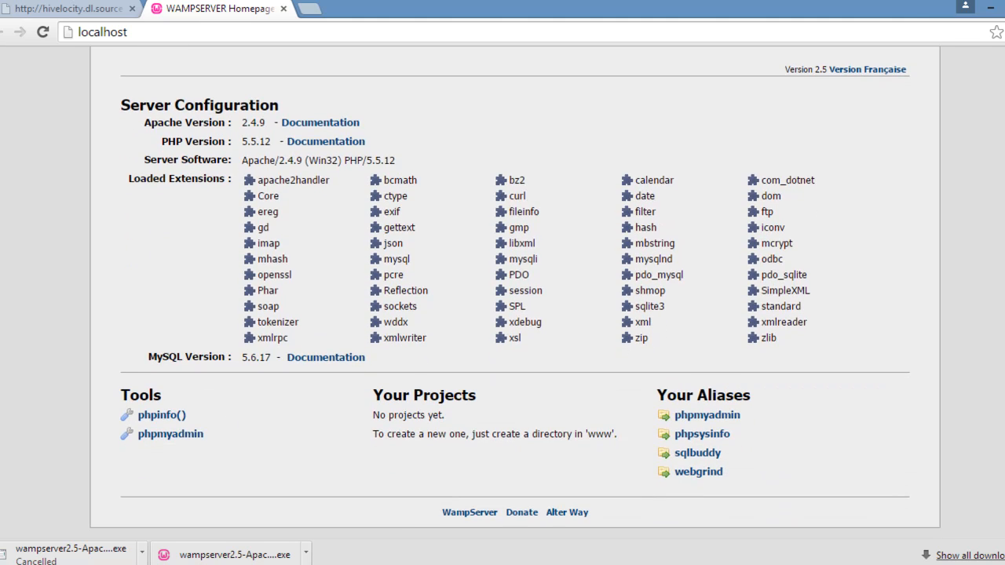
{"action": "left_click", "coordinate": [165, 416]}
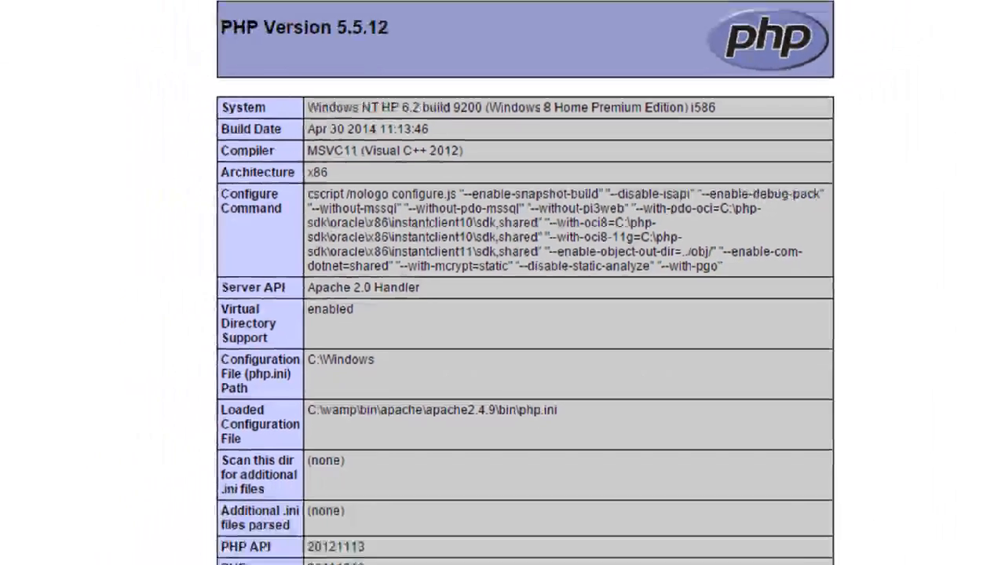
{"action": "left_click", "coordinate": [13, 34]}
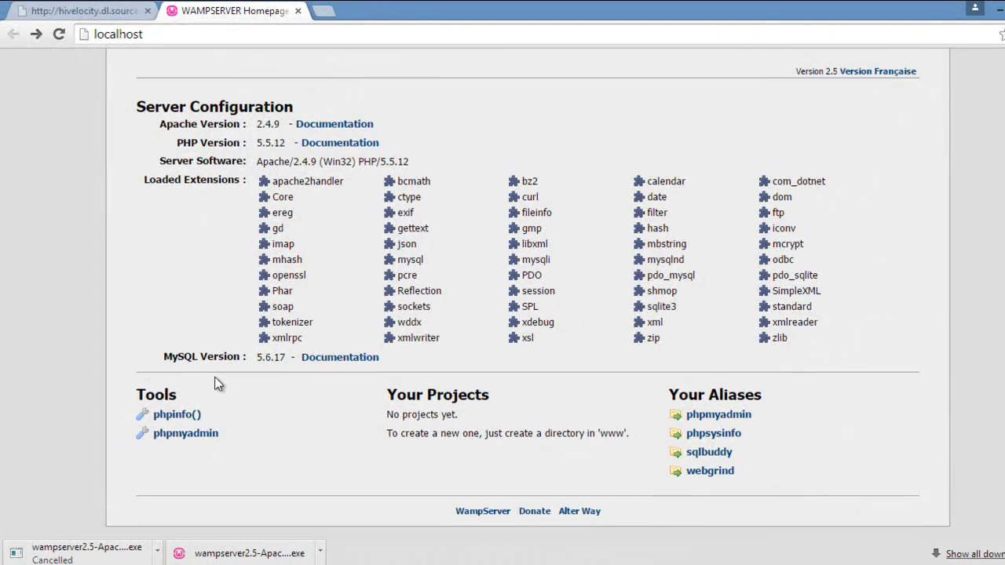
{"action": "left_click", "coordinate": [193, 434]}
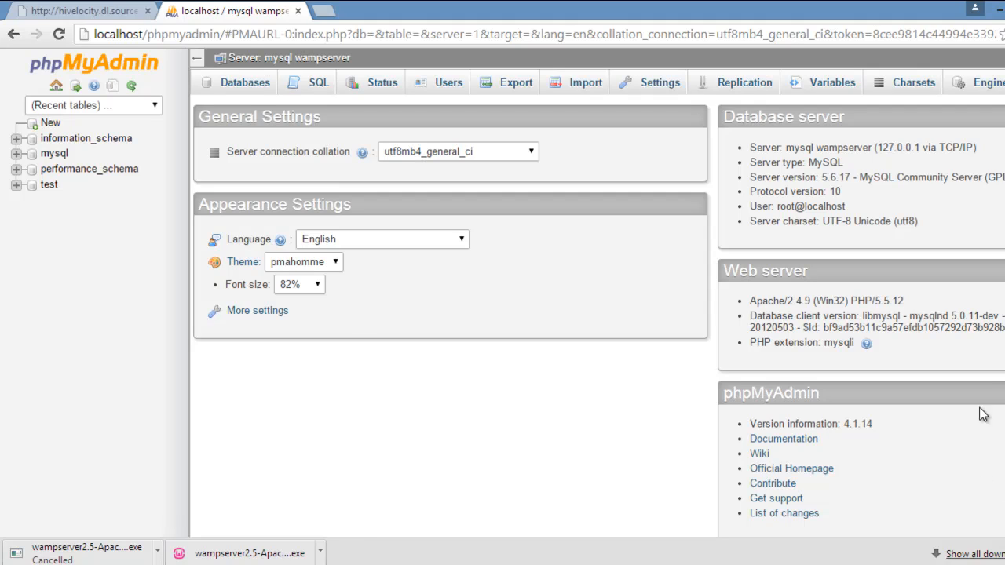
{"action": "left_click", "coordinate": [1000, 8]}
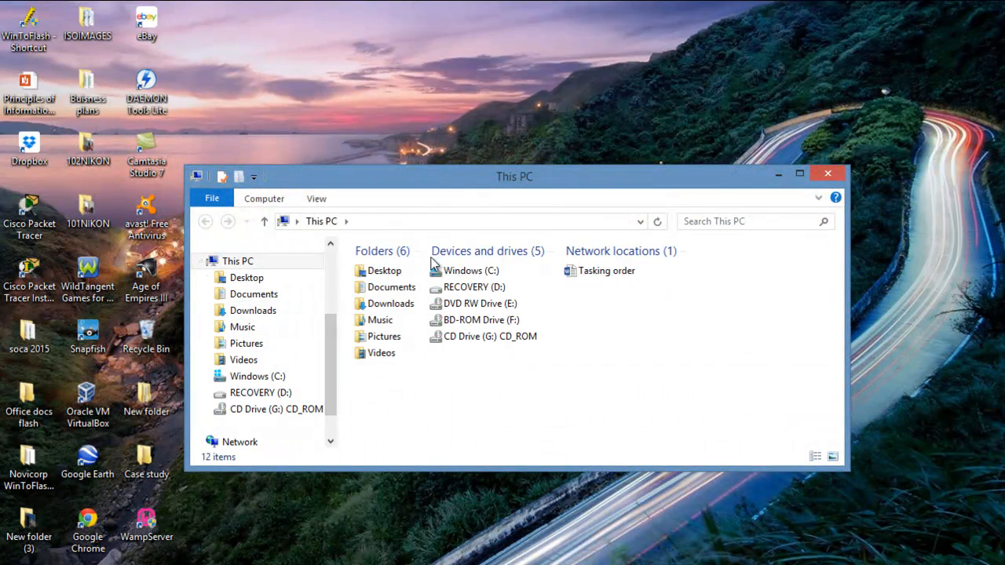
Browse in File Explorer to the www folder inside wamp on drive C.
{"action": "double_click", "coordinate": [473, 272]}
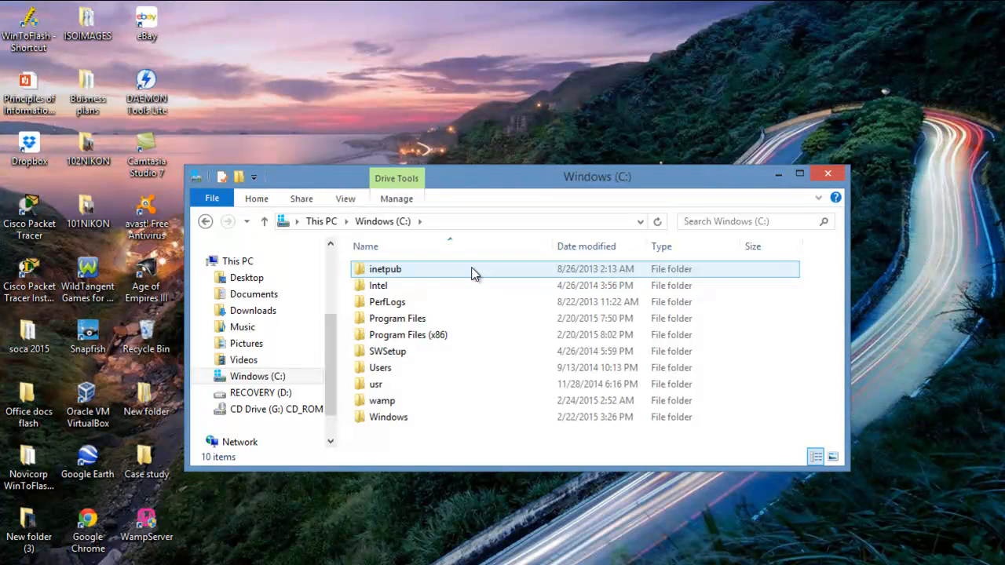
{"action": "double_click", "coordinate": [385, 404]}
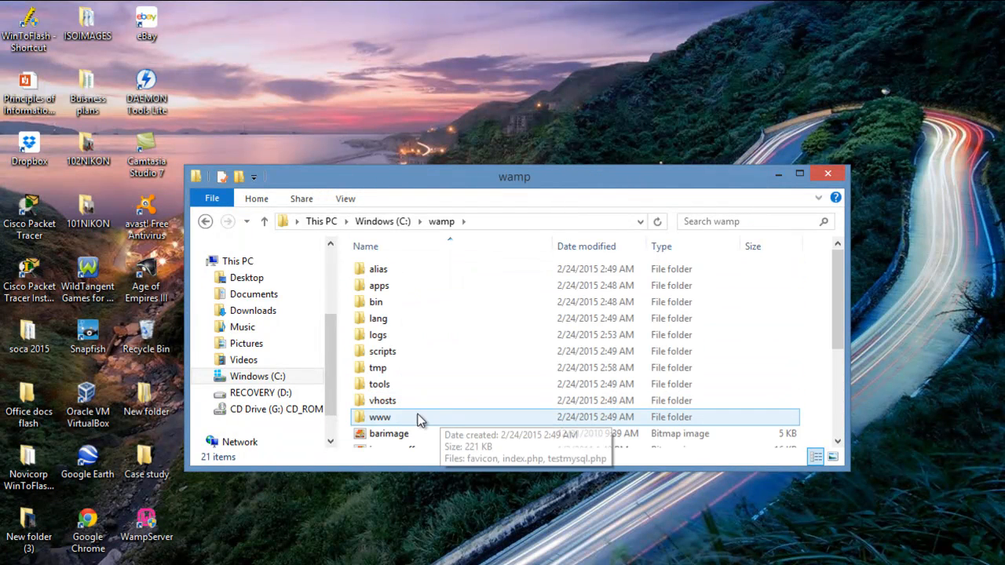
{"action": "left_click", "coordinate": [416, 421]}
{"action": "double_click", "coordinate": [416, 421]}
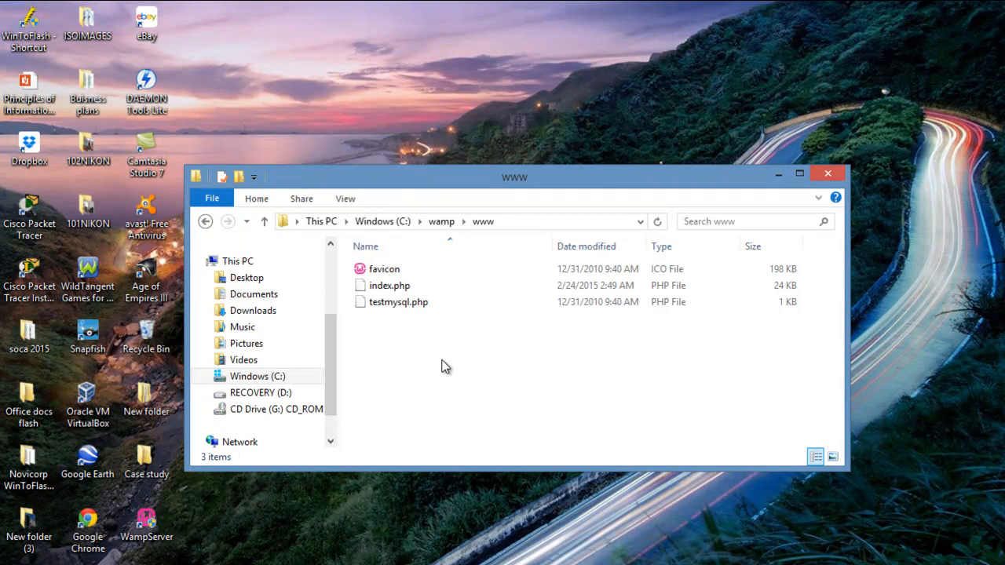
Open the testmysql.php file with Notepad.
{"action": "right_click", "coordinate": [405, 306]}
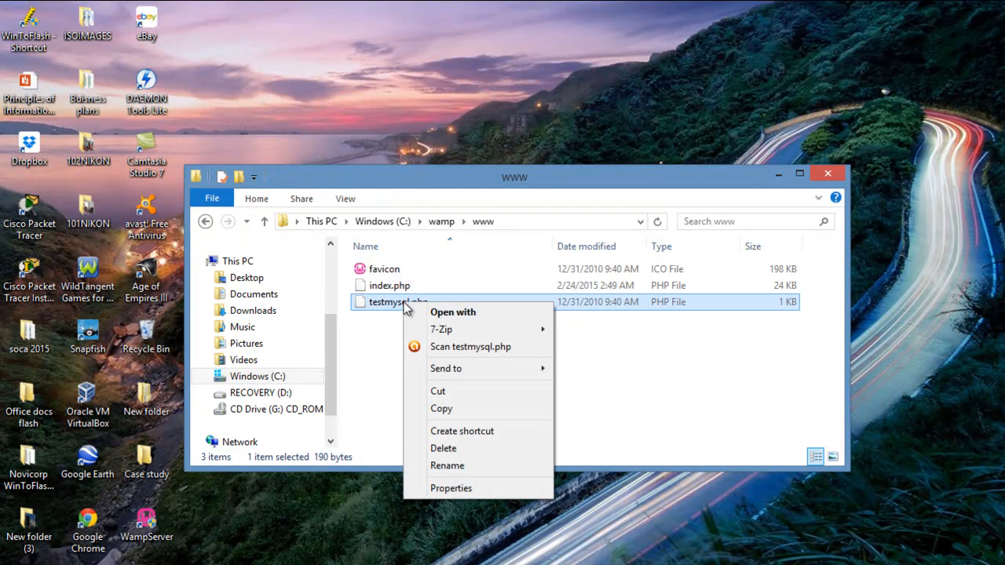
{"action": "double_click", "coordinate": [375, 307]}
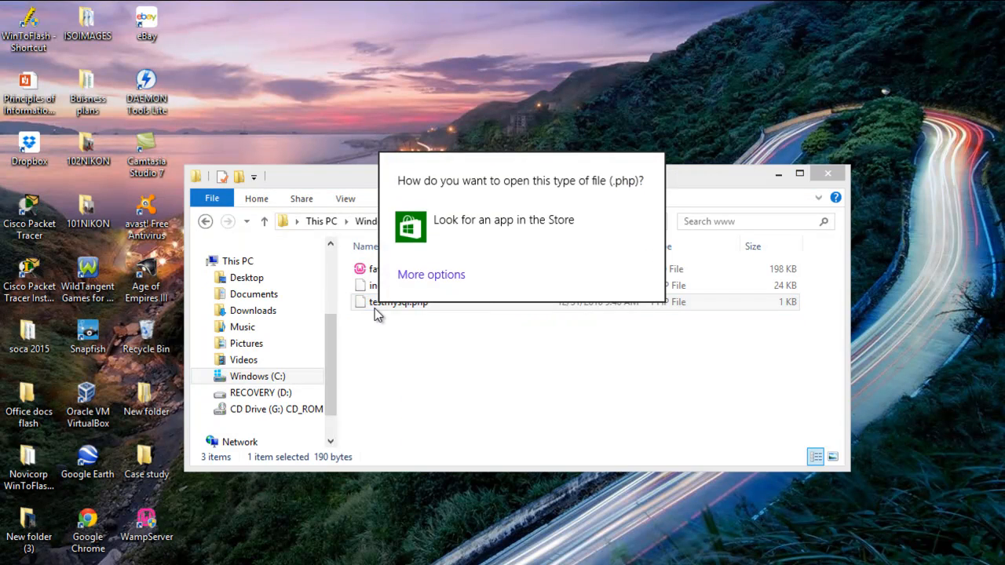
{"action": "left_click", "coordinate": [455, 277]}
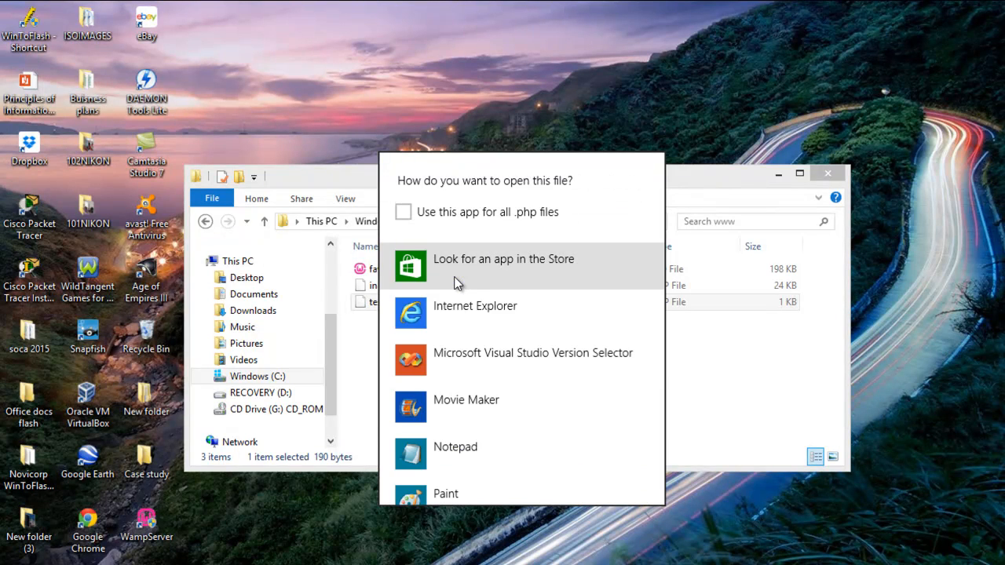
{"action": "left_click", "coordinate": [472, 446]}
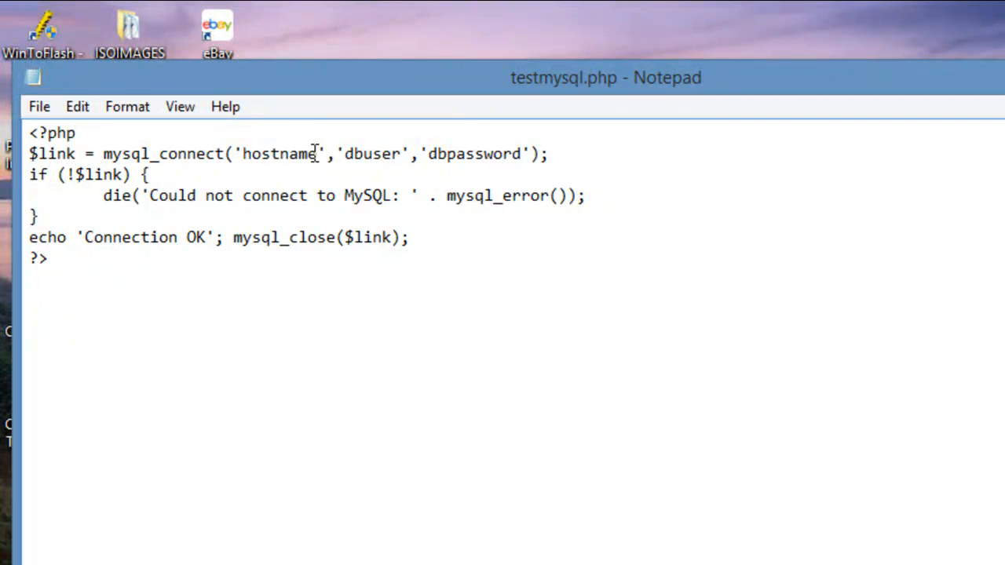
Replace the hostname placeholder in the mysql_connect call with localhost.
{"action": "left_click", "coordinate": [316, 153]}
{"action": "key", "text": "BackSpace"}
{"action": "key", "text": "BackSpace"}
{"action": "key", "text": "BackSpace"}
{"action": "key", "text": "BackSpace"}
{"action": "key", "text": "BackSpace"}
{"action": "key", "text": "BackSpace"}
{"action": "key", "text": "BackSpace"}
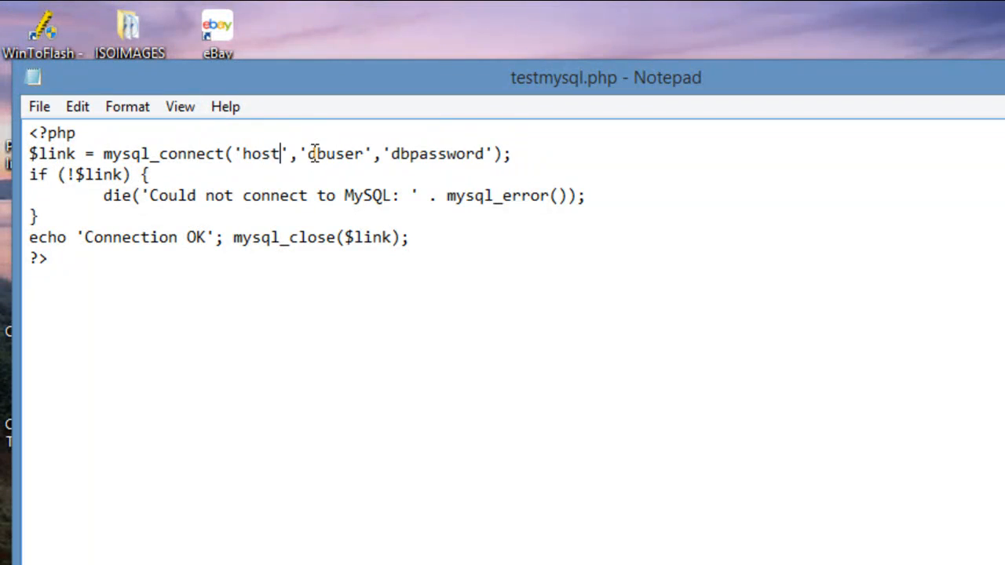
{"action": "key", "text": "BackSpace"}
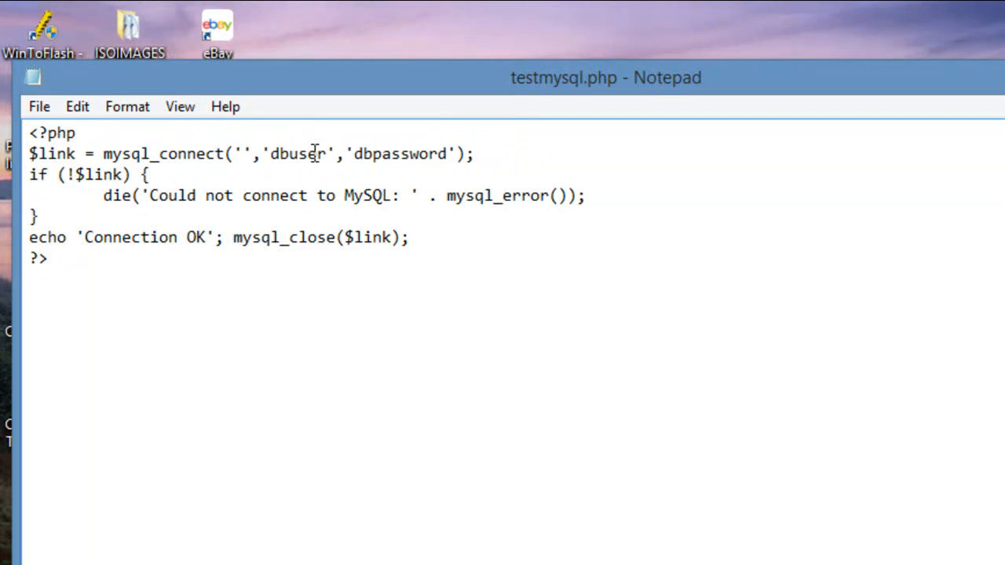
{"action": "type", "text": "localh"}
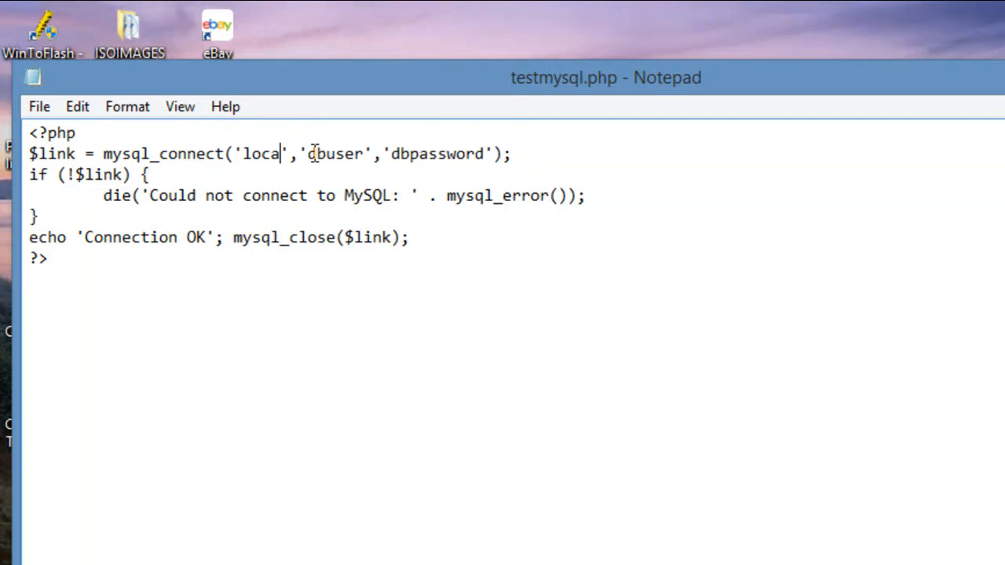
{"action": "type", "text": "ost"}
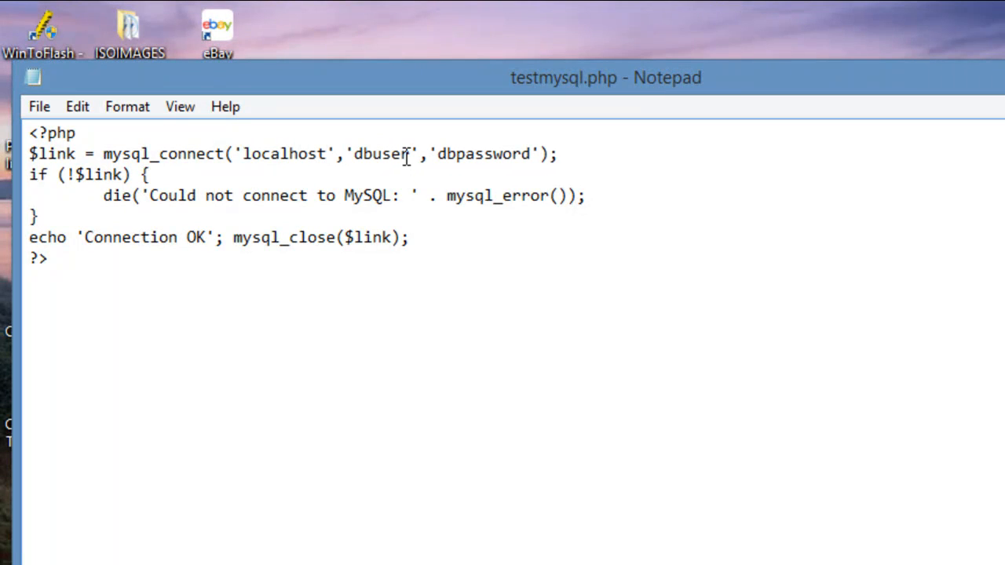
Replace the dbuser placeholder in the mysql_connect call with root.
{"action": "key", "text": "BackSpace"}
{"action": "key", "text": "BackSpace"}
{"action": "key", "text": "BackSpace"}
{"action": "key", "text": "BackSpace"}
{"action": "key", "text": "BackSpace"}
{"action": "key", "text": "BackSpace"}
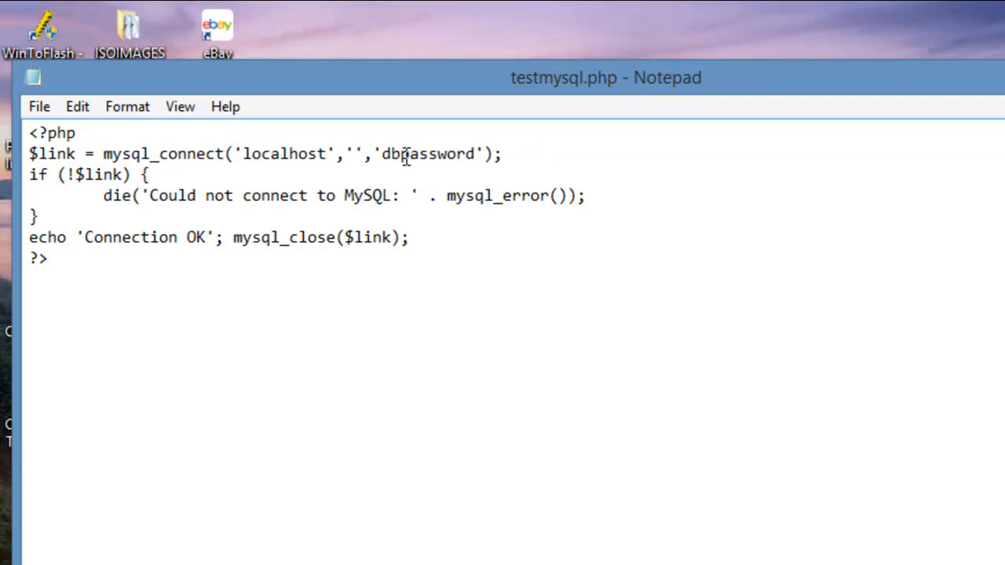
{"action": "type", "text": "root"}
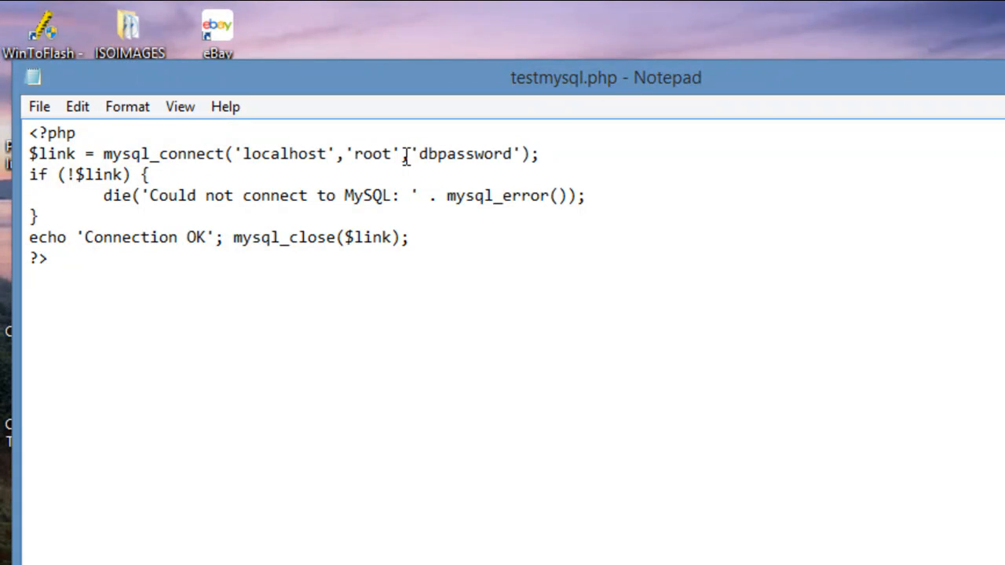
Clear the dbpassword placeholder in the mysql_connect call, leaving empty quotes, and save testmysql.php.
{"action": "left_click", "coordinate": [512, 156]}
{"action": "key", "text": "BackSpace"}
{"action": "key", "text": "BackSpace"}
{"action": "key", "text": "BackSpace"}
{"action": "key", "text": "BackSpace"}
{"action": "key", "text": "BackSpace"}
{"action": "key", "text": "BackSpace"}
{"action": "key", "text": "BackSpace"}
{"action": "key", "text": "BackSpace"}
{"action": "key", "text": "BackSpace"}
{"action": "key", "text": "BackSpace"}
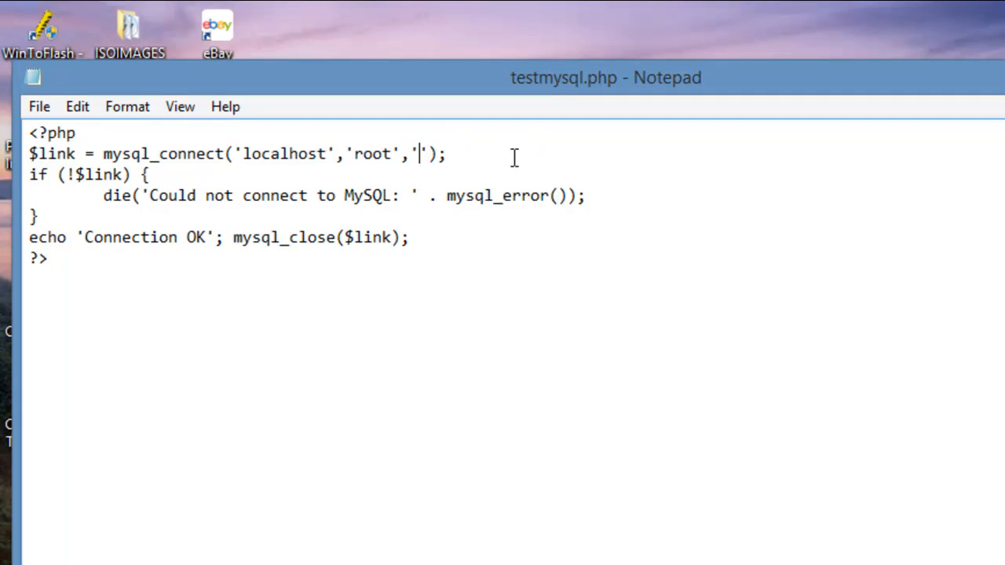
{"action": "left_click", "coordinate": [41, 109]}
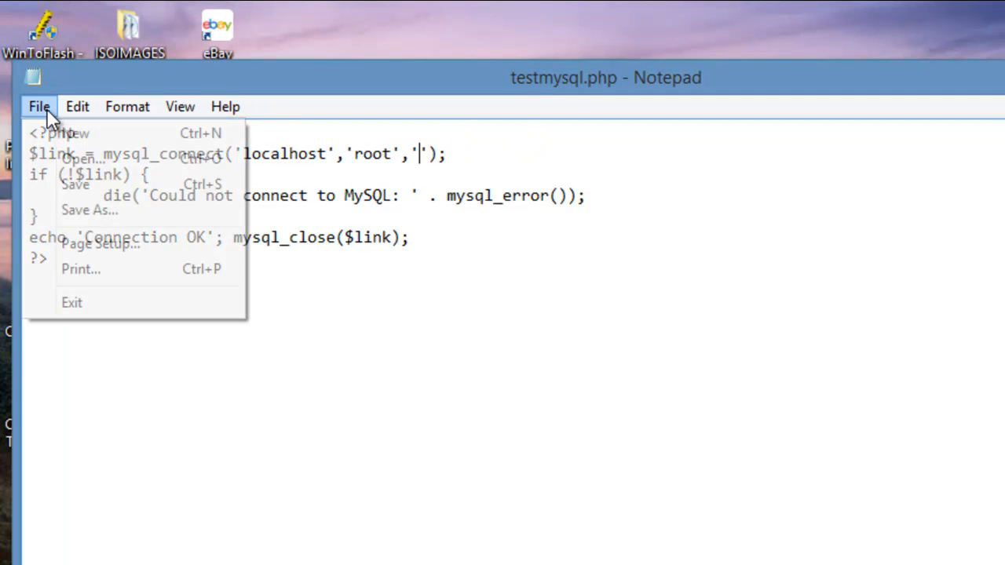
{"action": "left_click", "coordinate": [109, 183]}
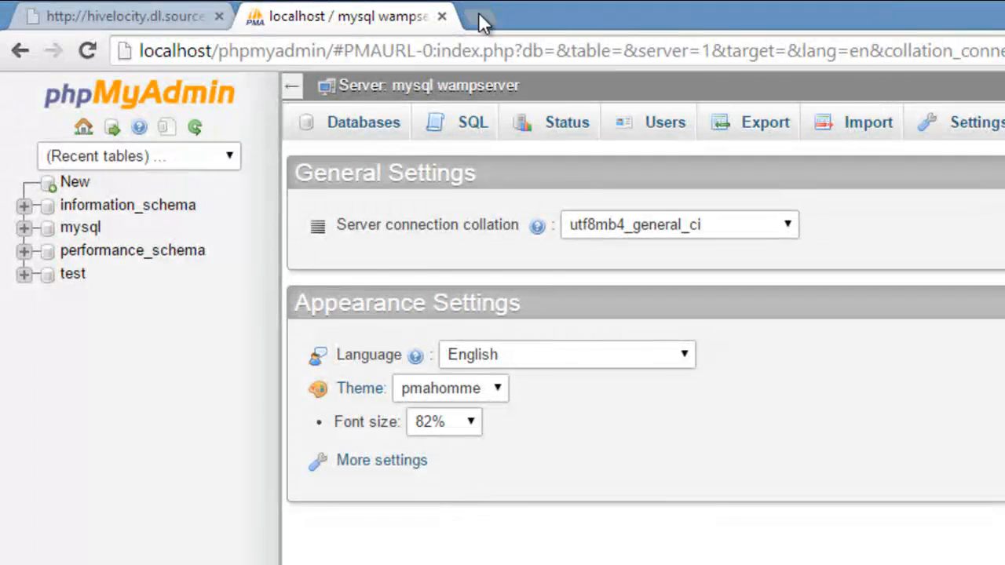
{"action": "left_click", "coordinate": [477, 18]}
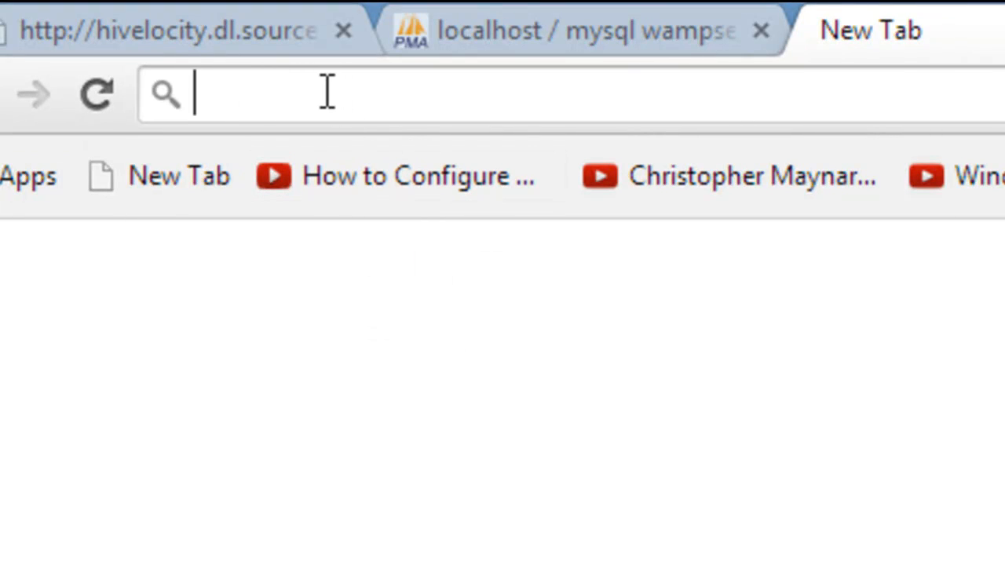
{"action": "type", "text": "http:"}
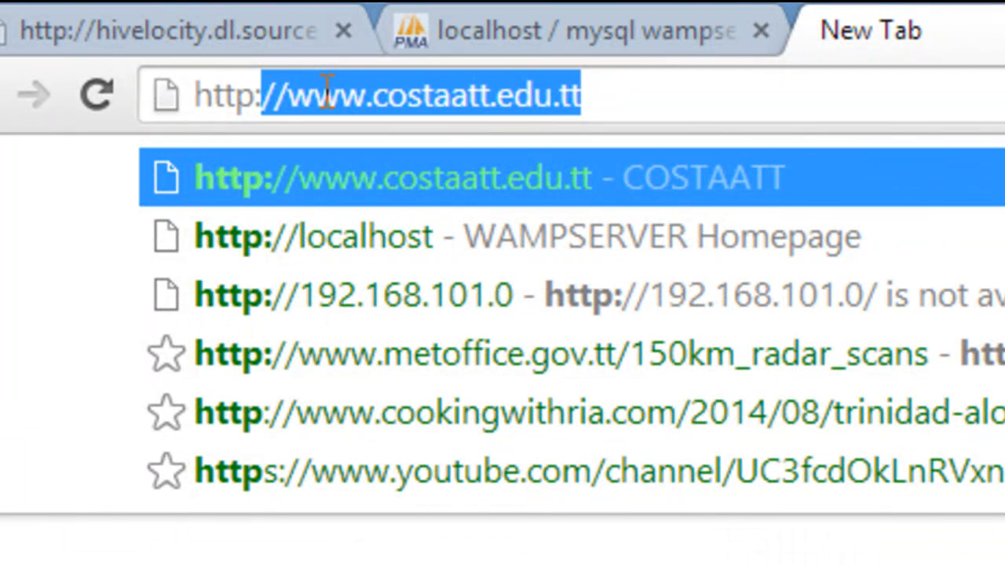
{"action": "type", "text": "//localhost/"}
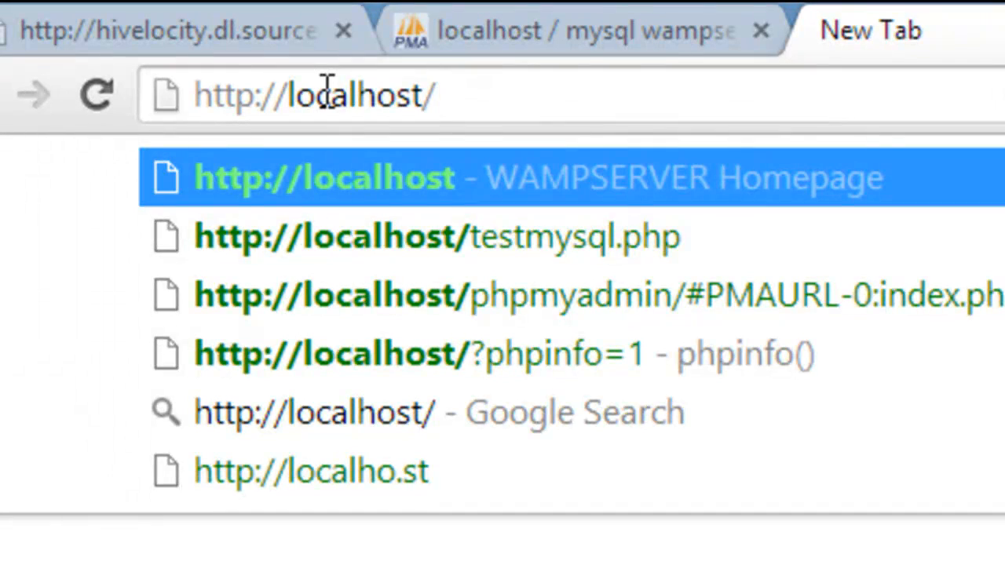
{"action": "type", "text": "test"}
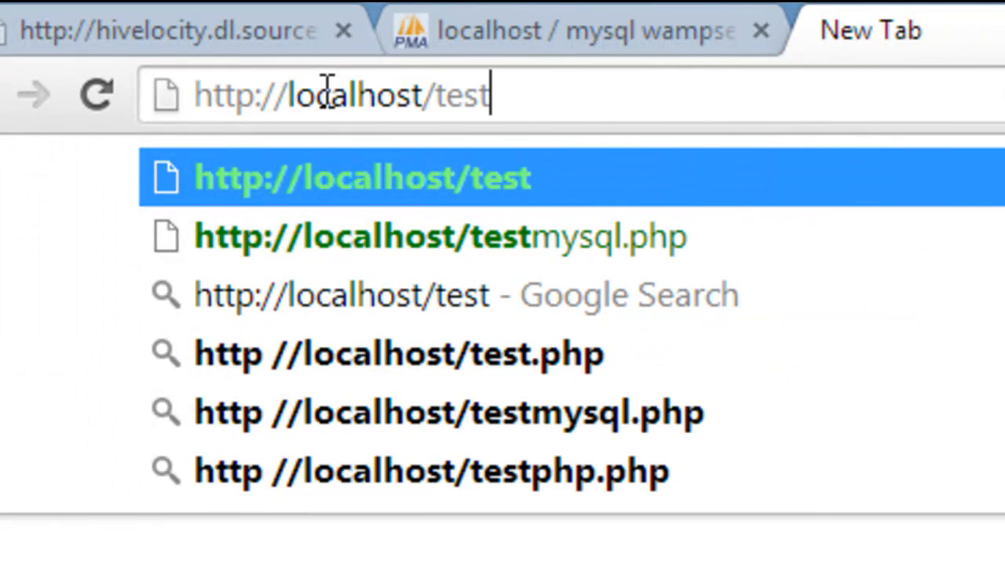
{"action": "type", "text": "mys"}
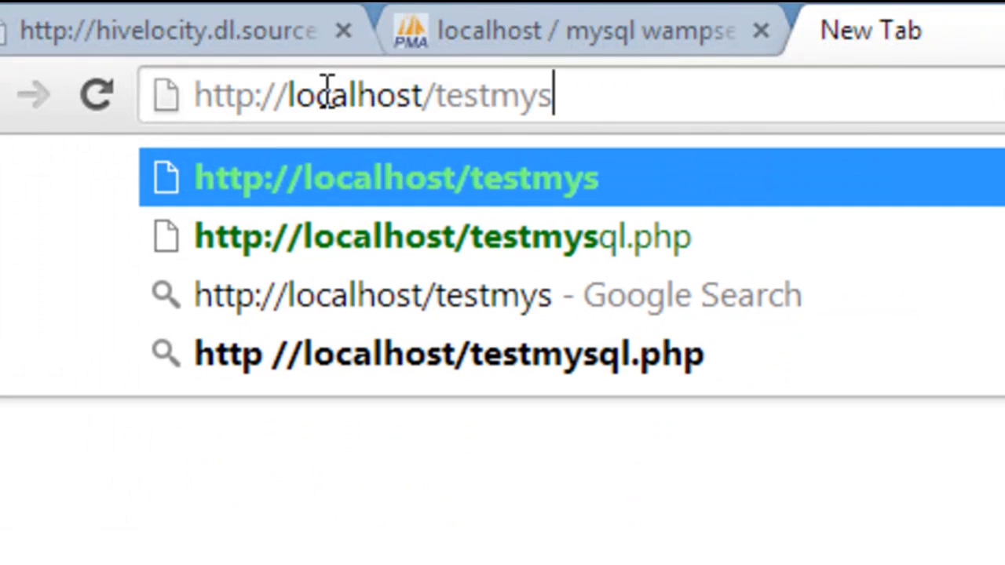
{"action": "type", "text": "ql."}
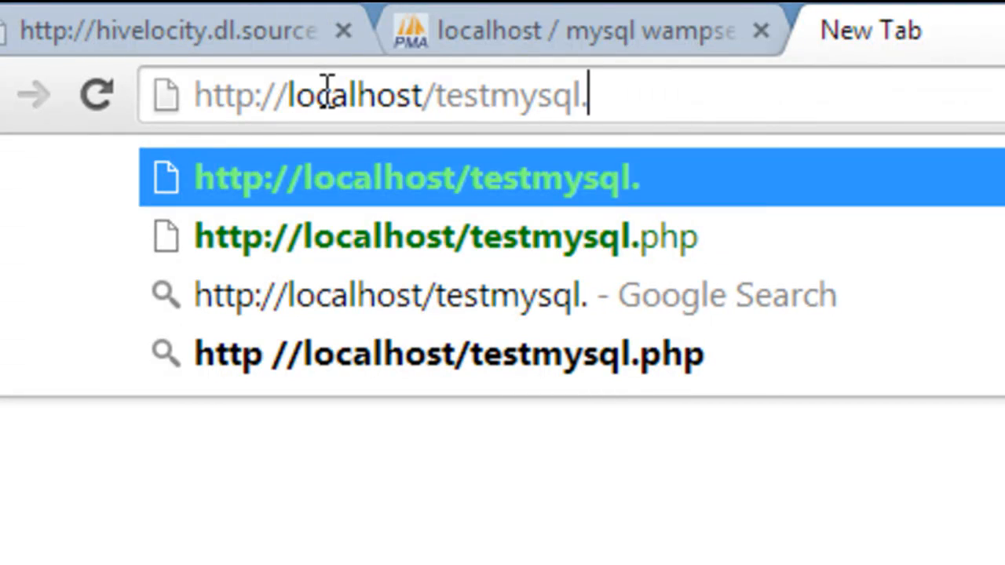
{"action": "type", "text": "php"}
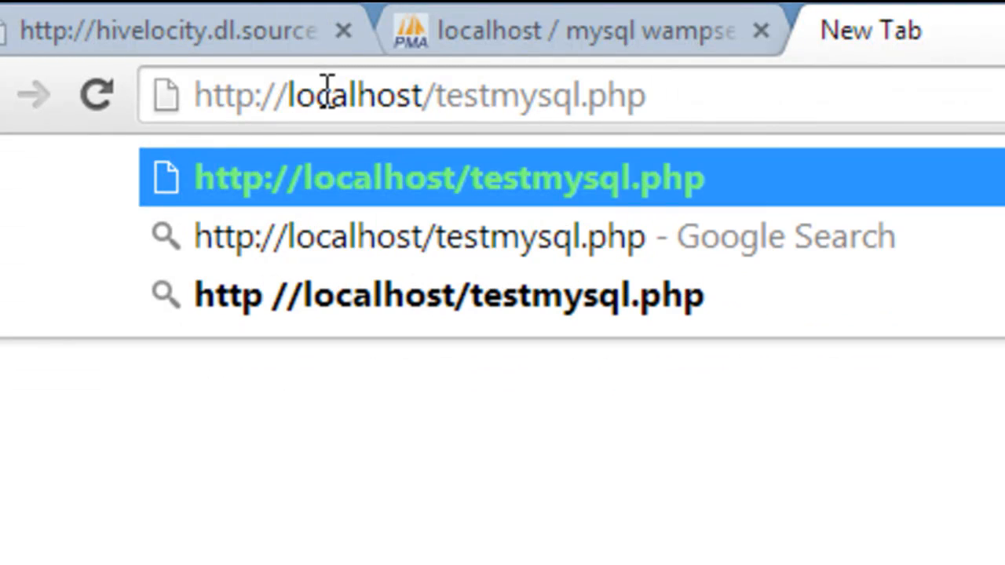
{"action": "key", "text": "Return"}
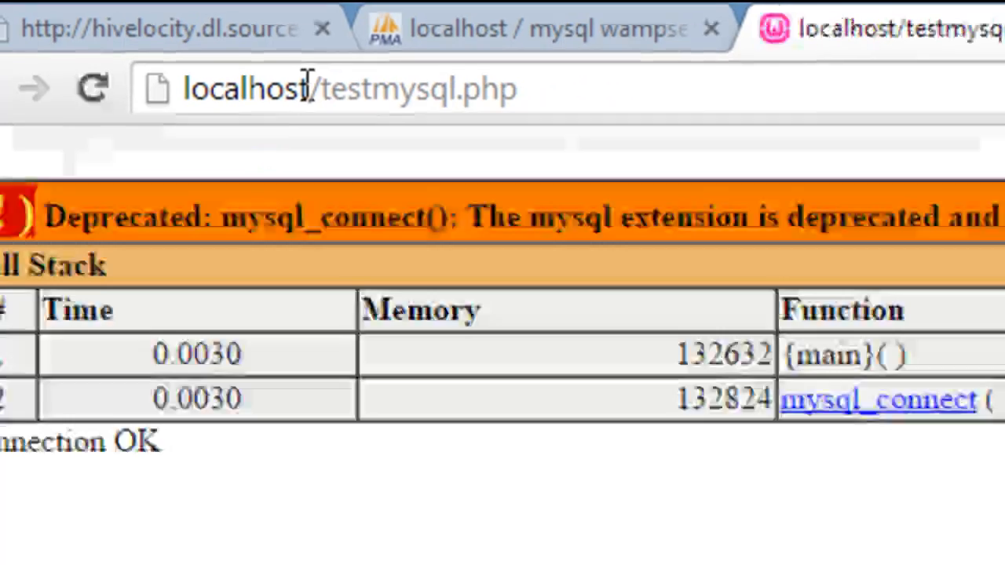